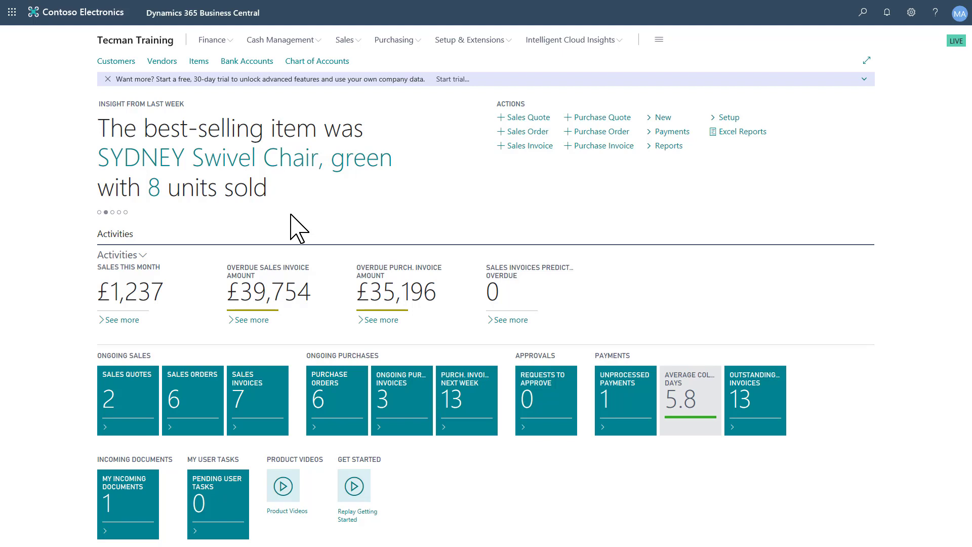
- Open the Posted Sales Invoices list from the Sales menu on the home page
left_click(346, 43)
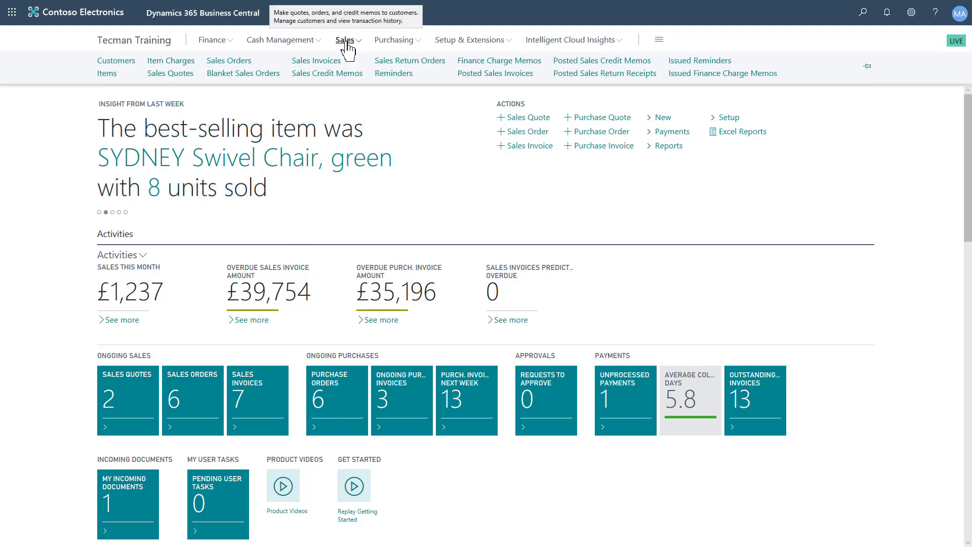
left_click(475, 74)
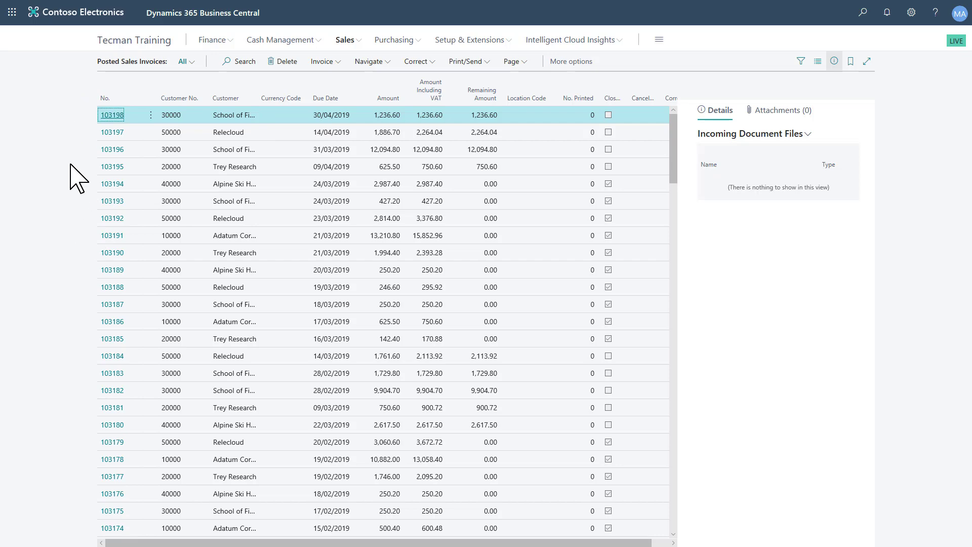
- Add a Closed filter in the filter pane and set it to No
left_click(801, 62)
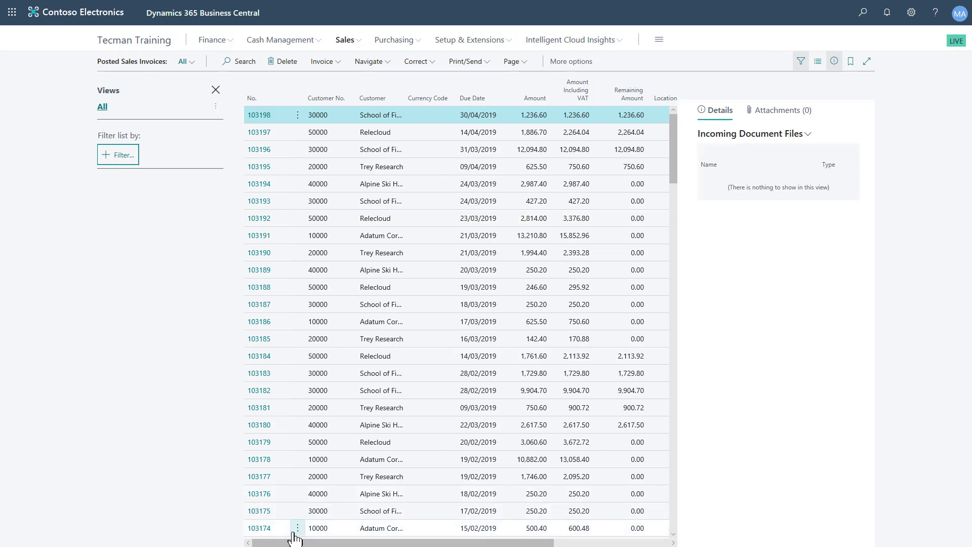
left_click_drag(299, 544, 391, 545)
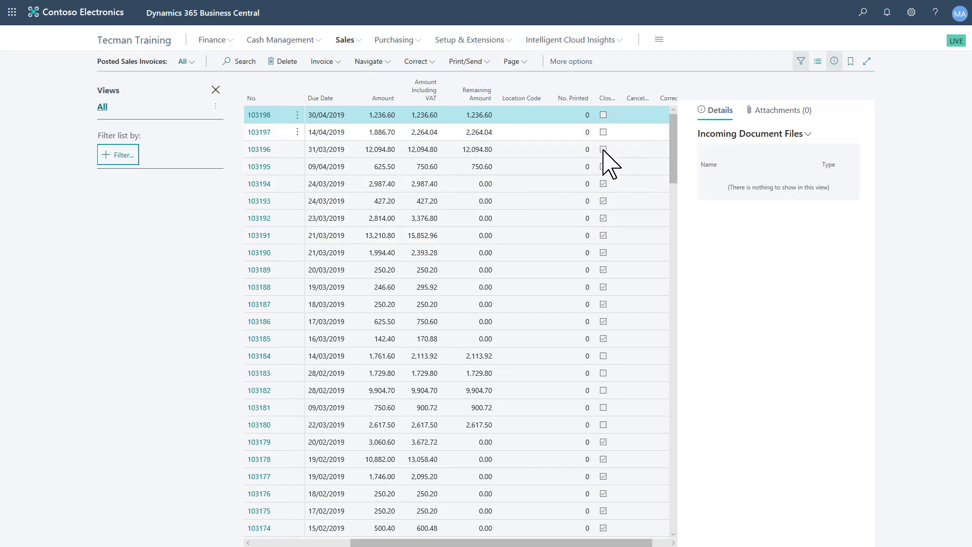
left_click_drag(439, 544, 151, 538)
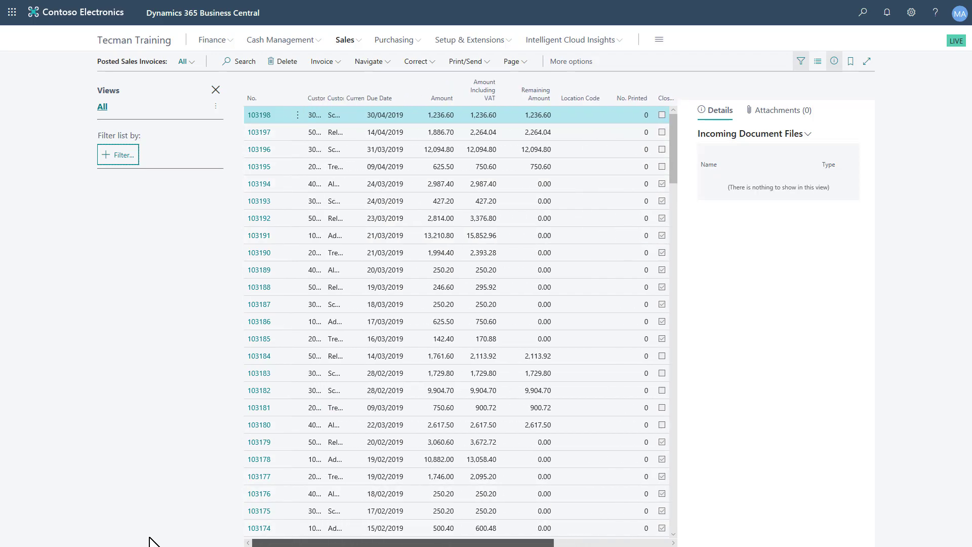
left_click(122, 155)
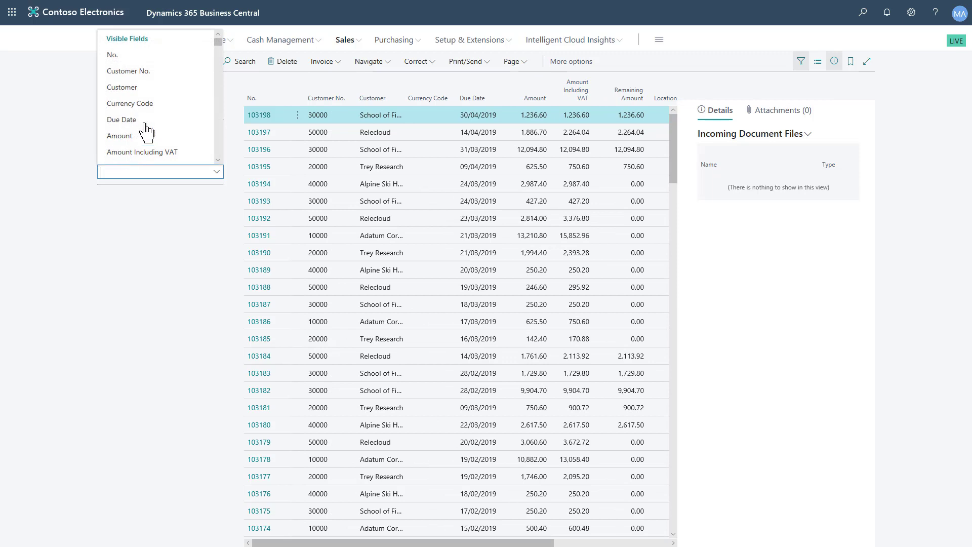
scroll(132, 127, "down", 3)
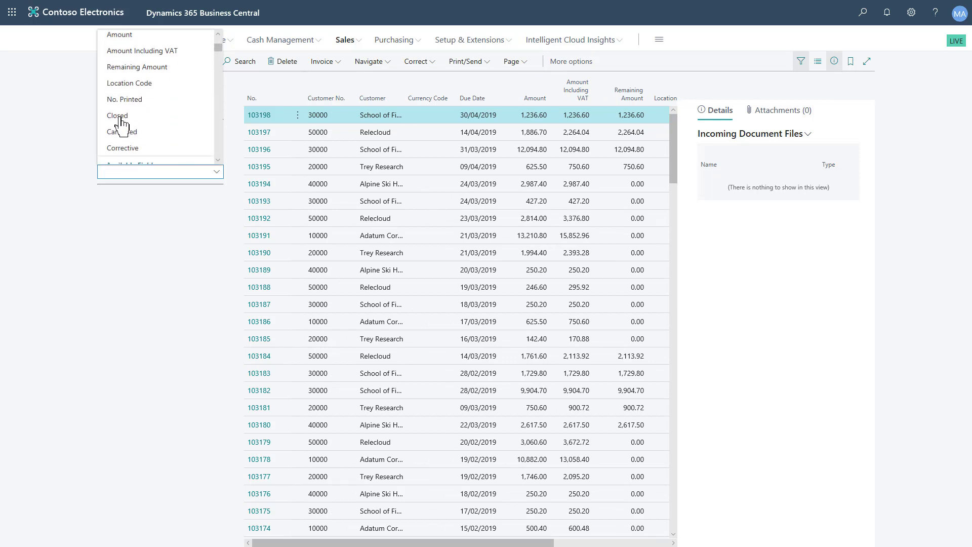
left_click(120, 116)
left_click(218, 172)
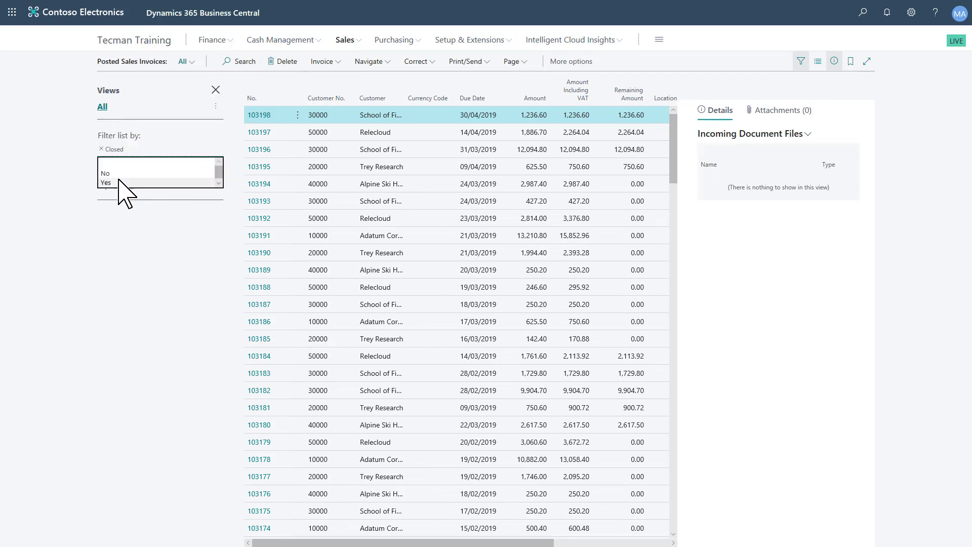
left_click(108, 173)
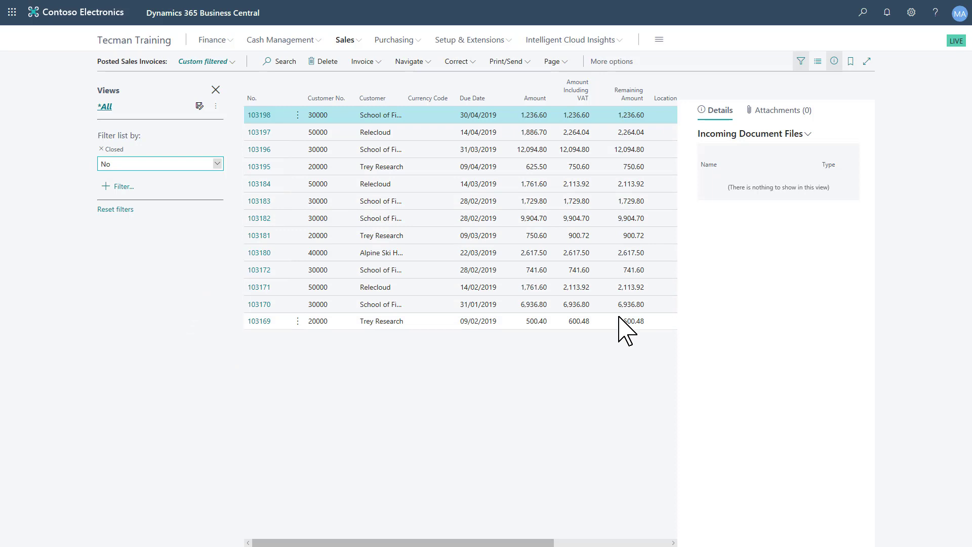
- Save the filtered list as a new view named 'Open Invoices'
left_click(199, 107)
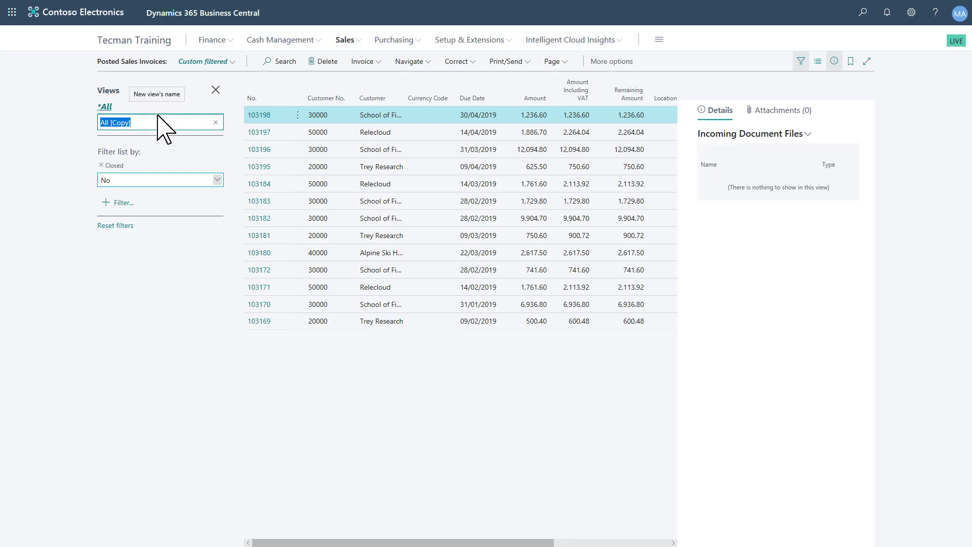
type("Open Invoices")
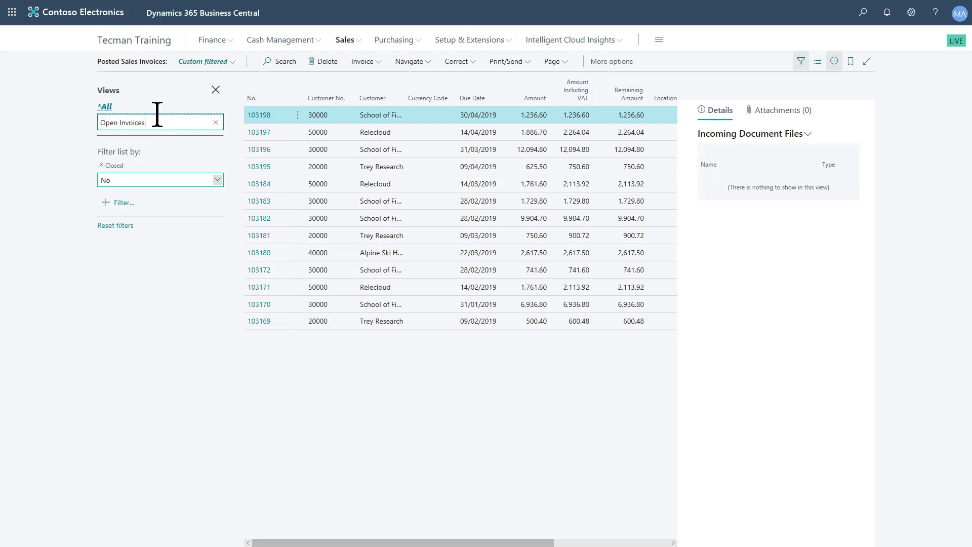
key("Return")
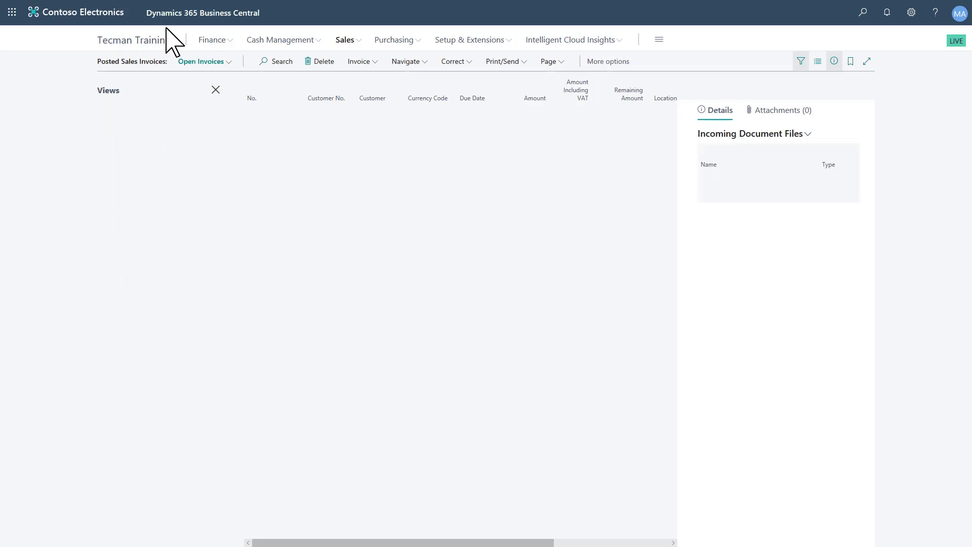
- Check the saved views list and the Open Invoices view's options menu
left_click(229, 63)
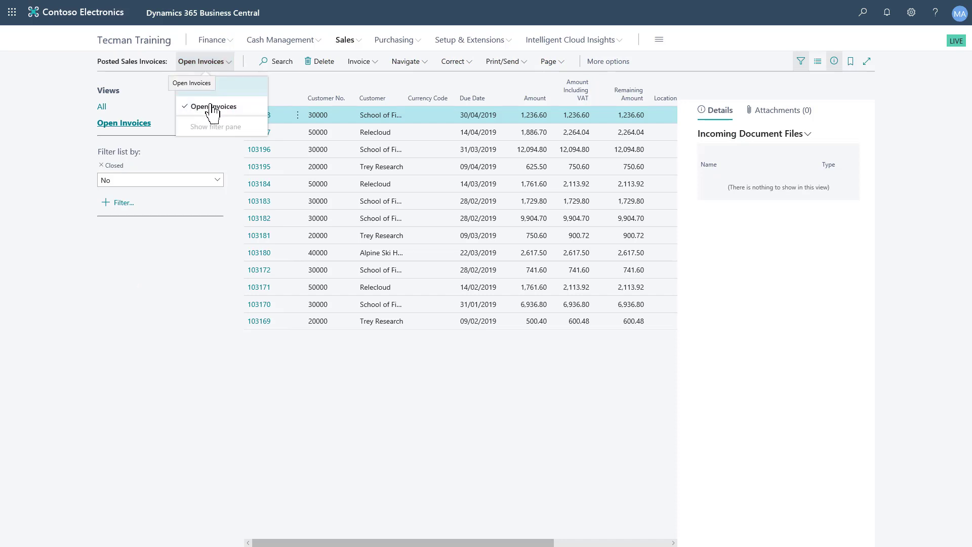
left_click(45, 132)
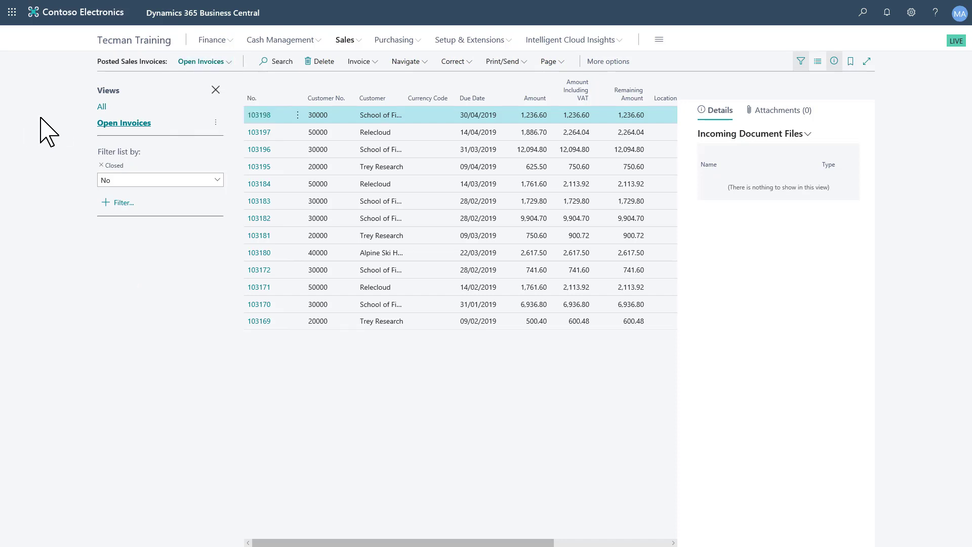
left_click(216, 126)
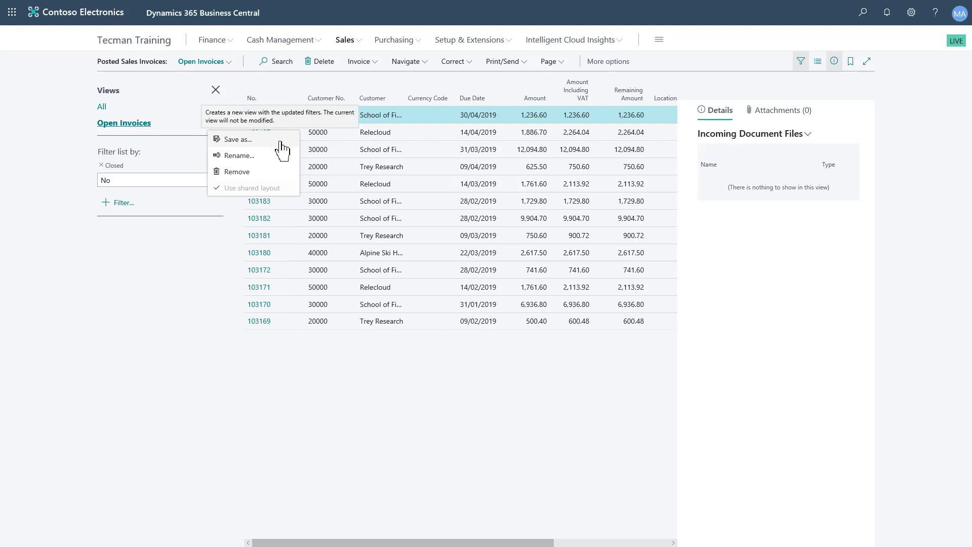
- Bookmark Posted Sales Invoices to the Role Centre, with the Closed column scrolled into view
left_click(177, 245)
scroll(289, 180, "right", 3)
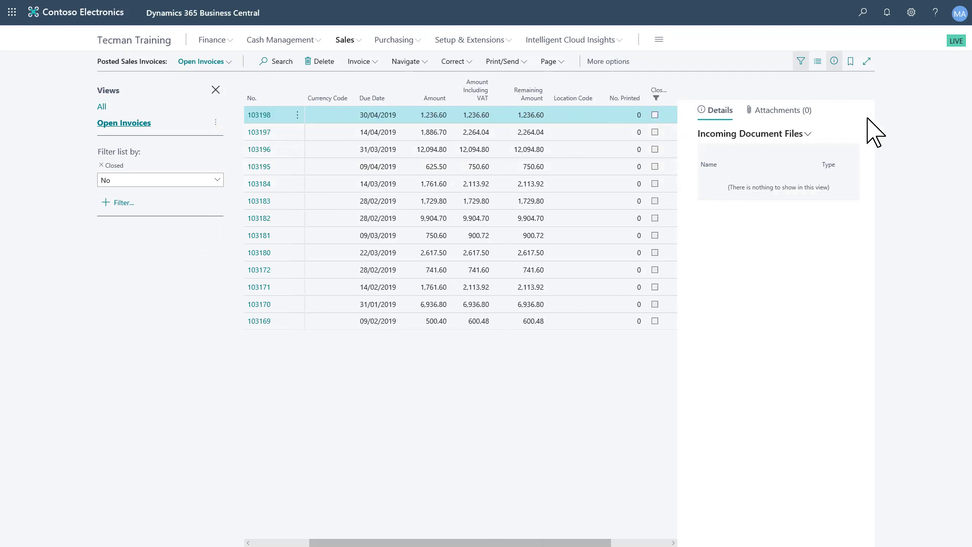
left_click(850, 62)
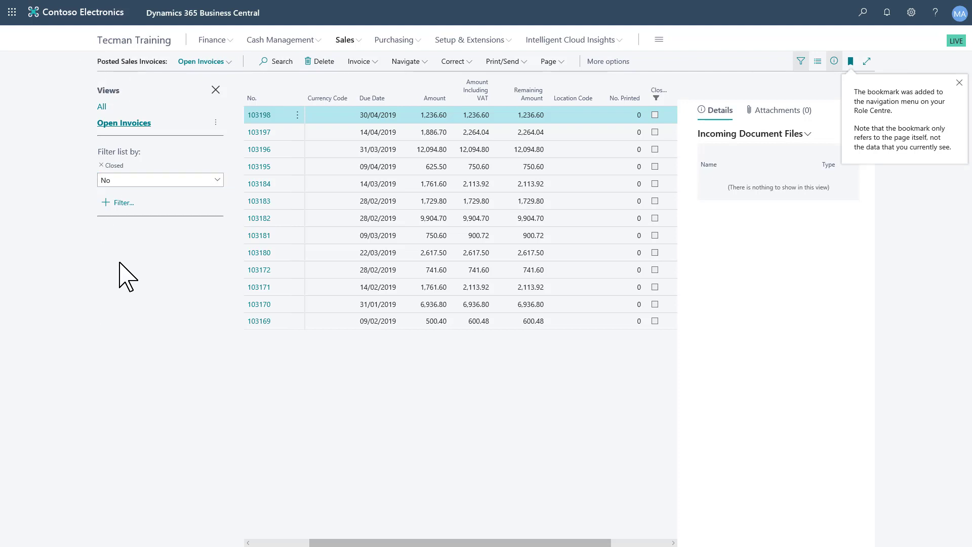
left_click(960, 83)
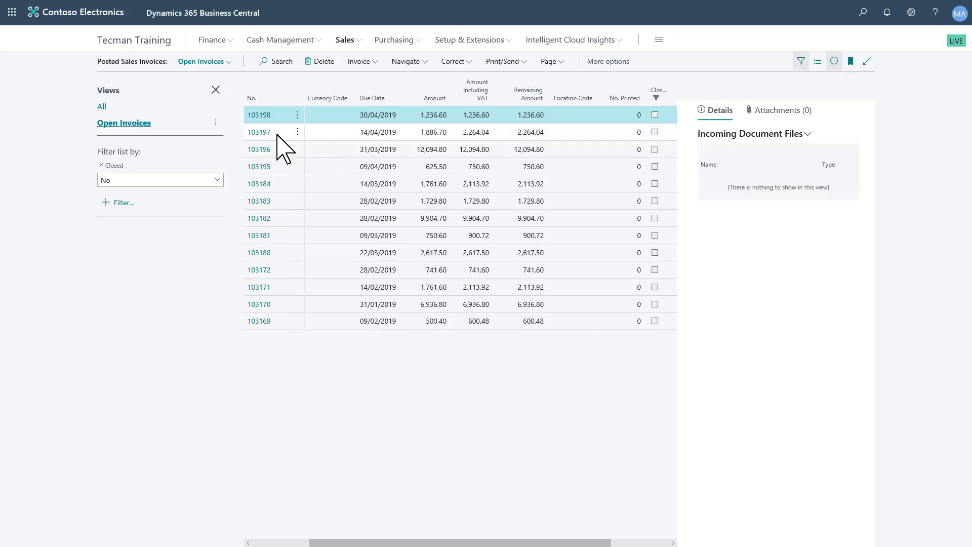
- Move to invoice 103195, view its notes including the ON HOLD note, and open its card
key("Down")
key("Down")
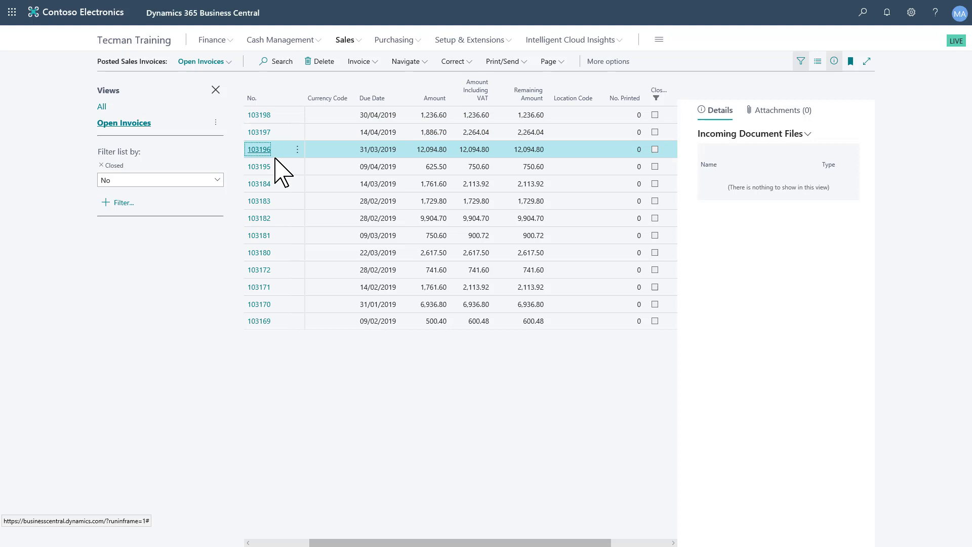
key("Down")
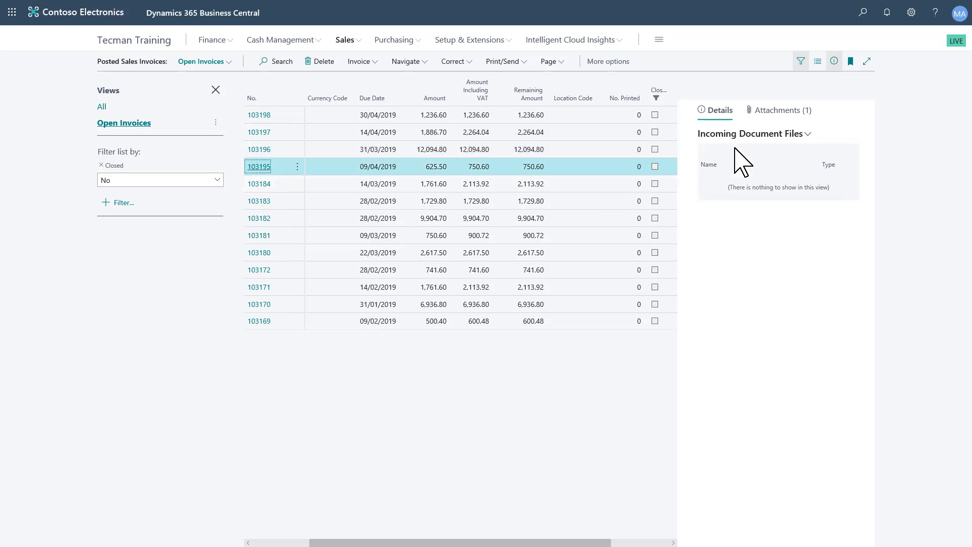
left_click(781, 116)
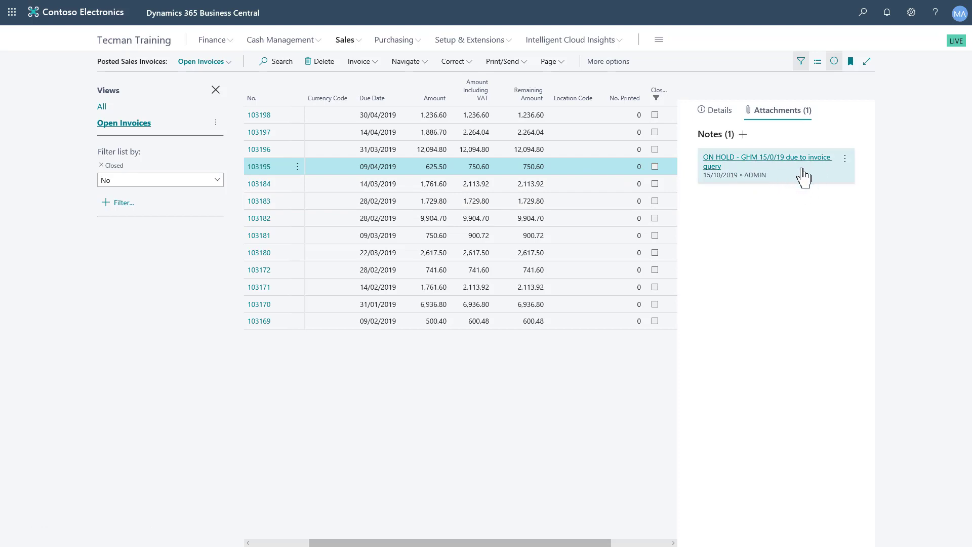
left_click(262, 170)
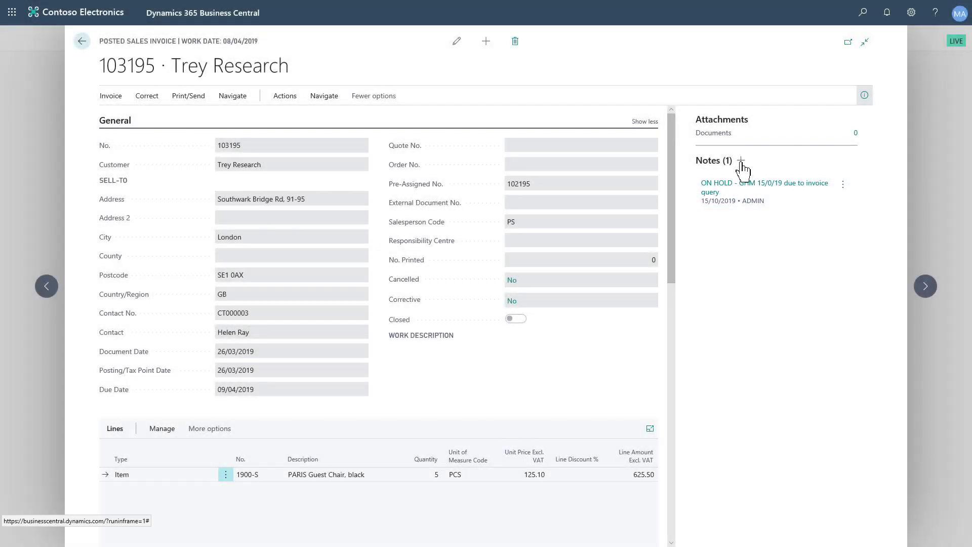
- Add a second note 'example note' to invoice 103195 and return to the invoice list
left_click(741, 161)
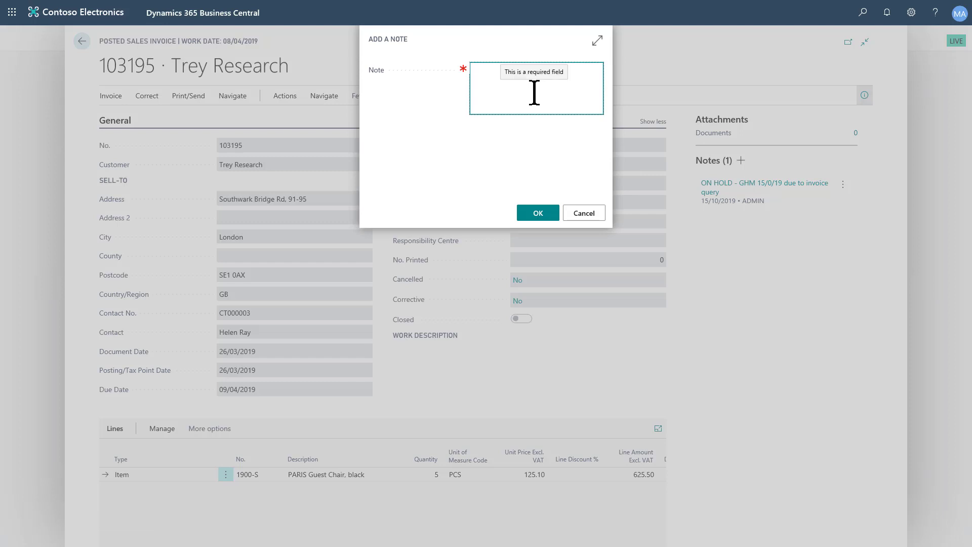
type("example note")
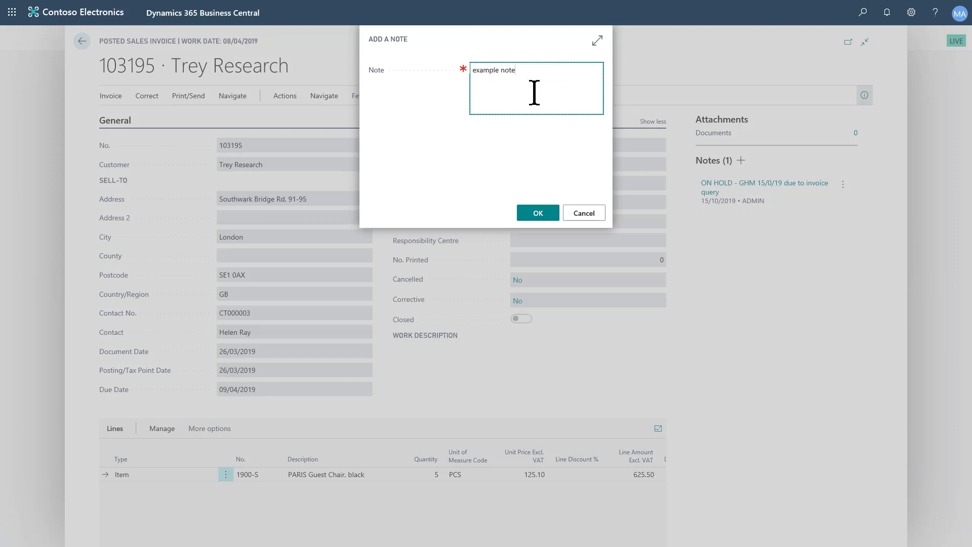
left_click(536, 212)
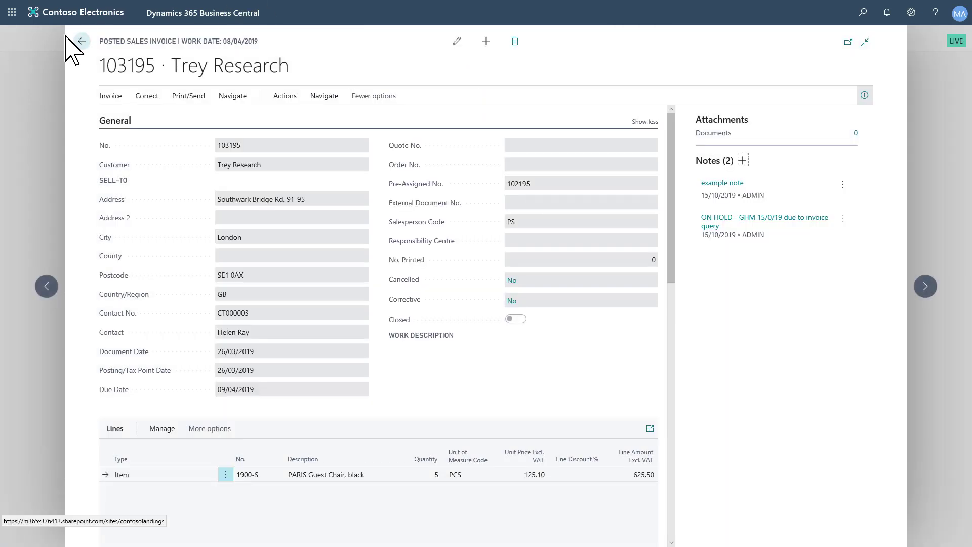
left_click(81, 41)
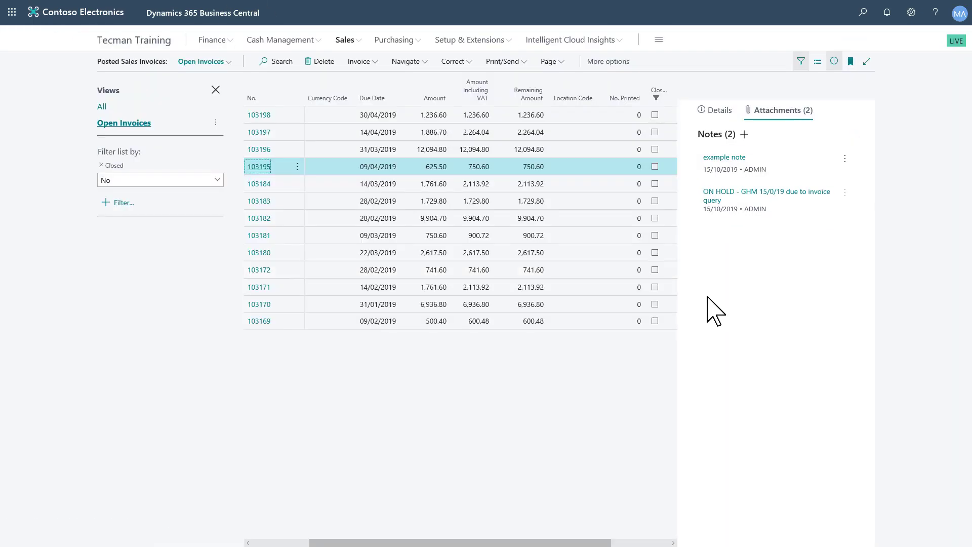
- Return home, reopen Posted Sales Invoices, and choose the Open Invoices view from the views list
left_click(125, 44)
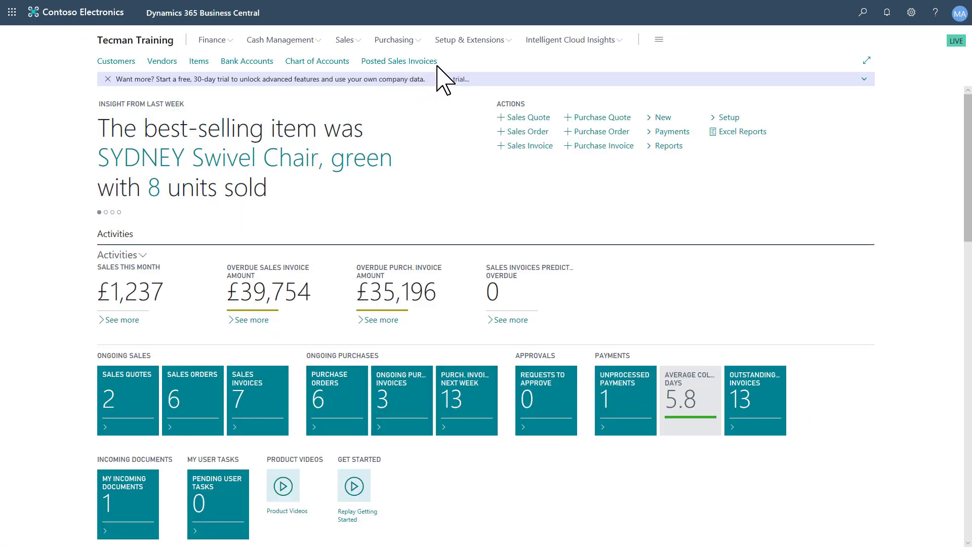
left_click(398, 61)
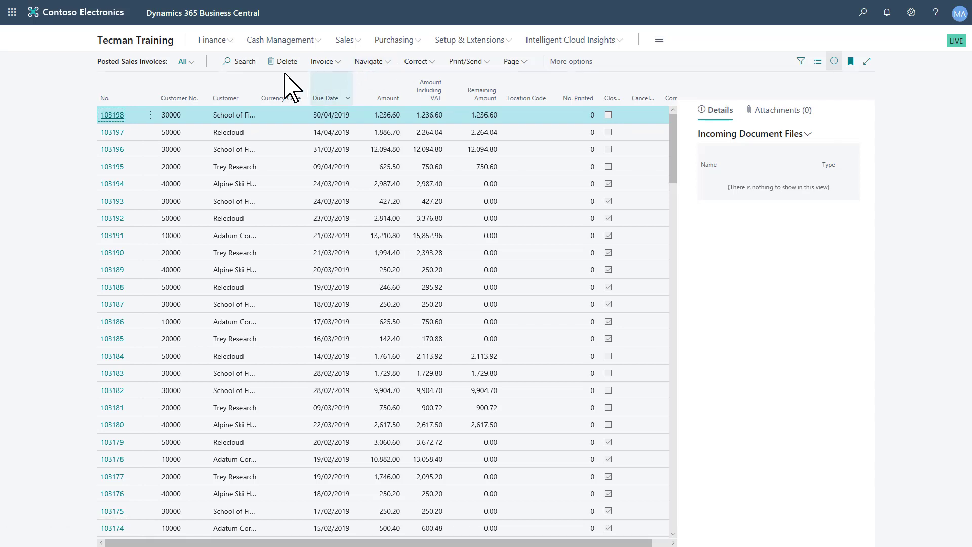
left_click(193, 65)
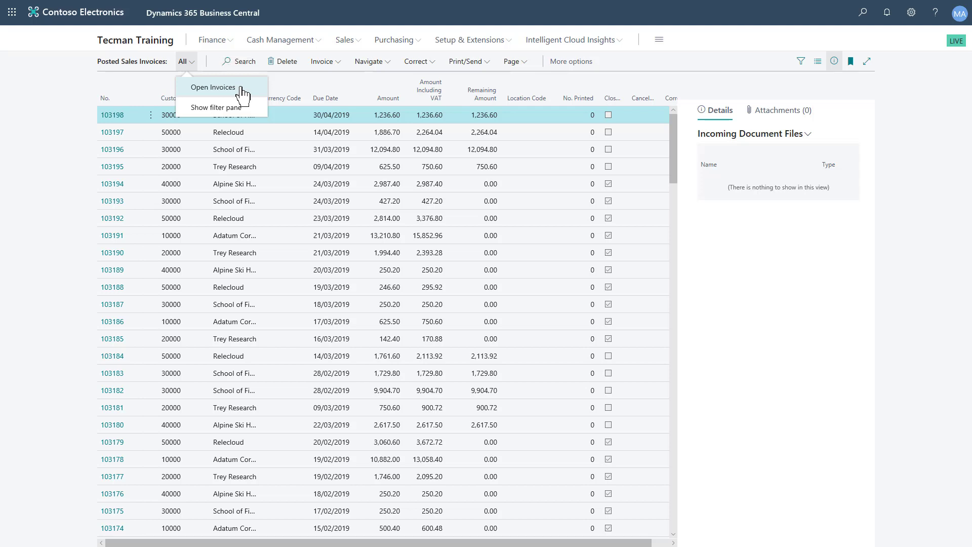
left_click(213, 87)
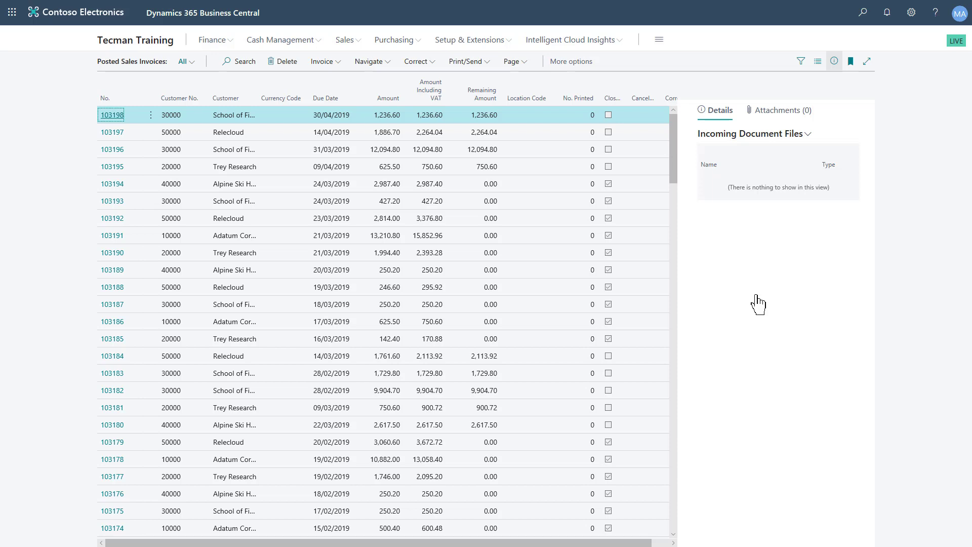
- Clear personalisation for Only Filtered Views and check that only All remains in the views list
left_click(912, 12)
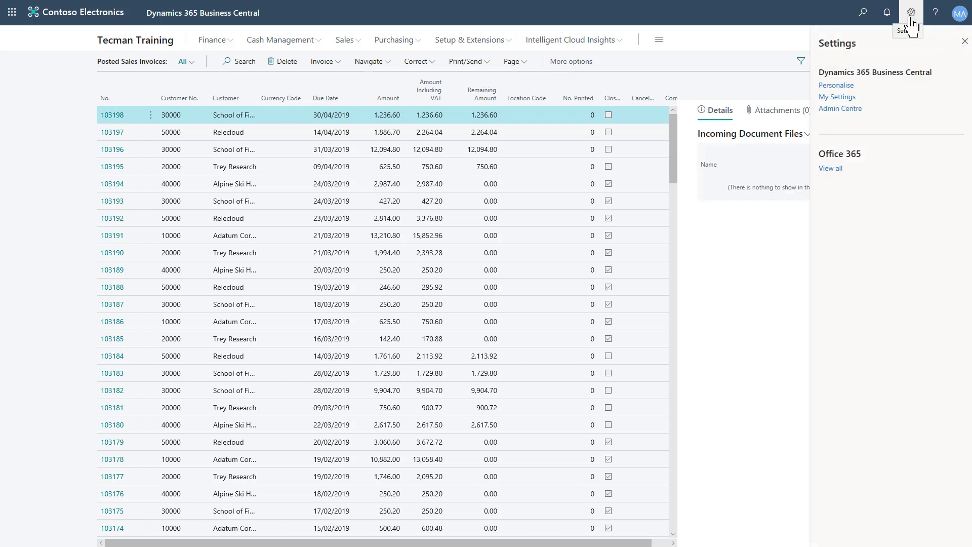
left_click(836, 85)
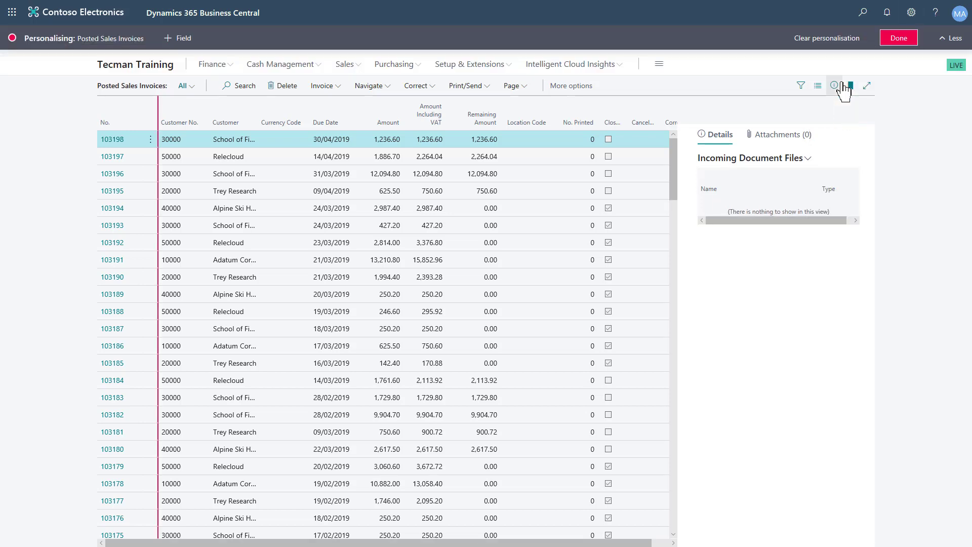
left_click(824, 40)
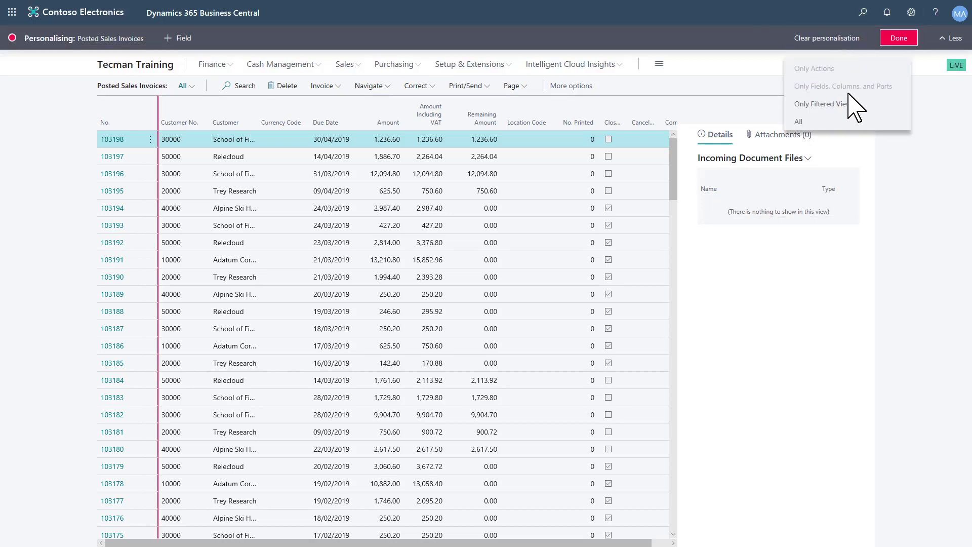
left_click(811, 107)
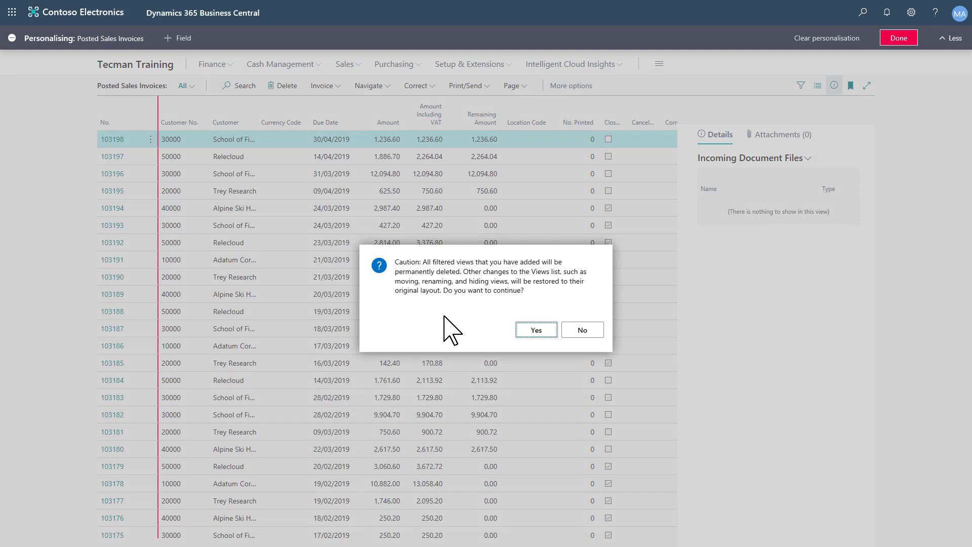
left_click(537, 331)
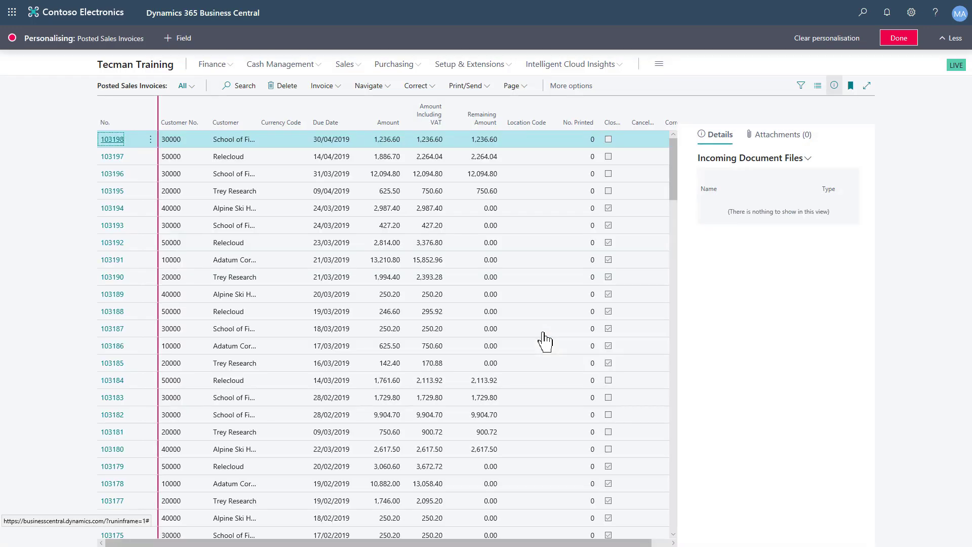
left_click(899, 40)
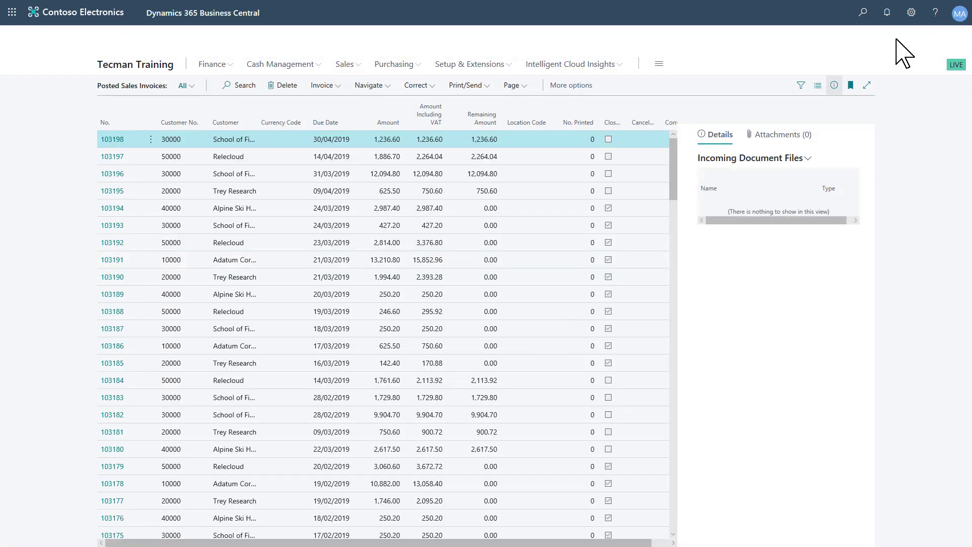
left_click(186, 61)
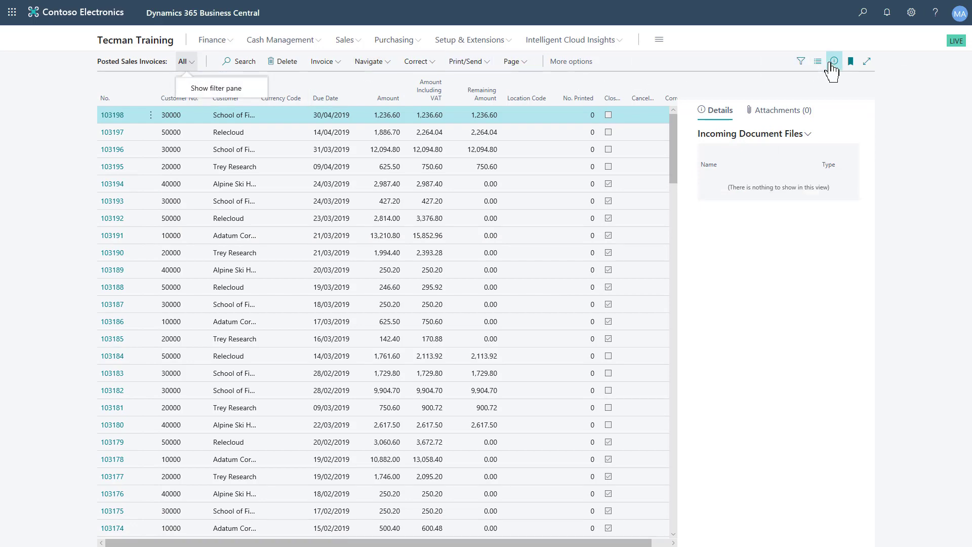
left_click(800, 62)
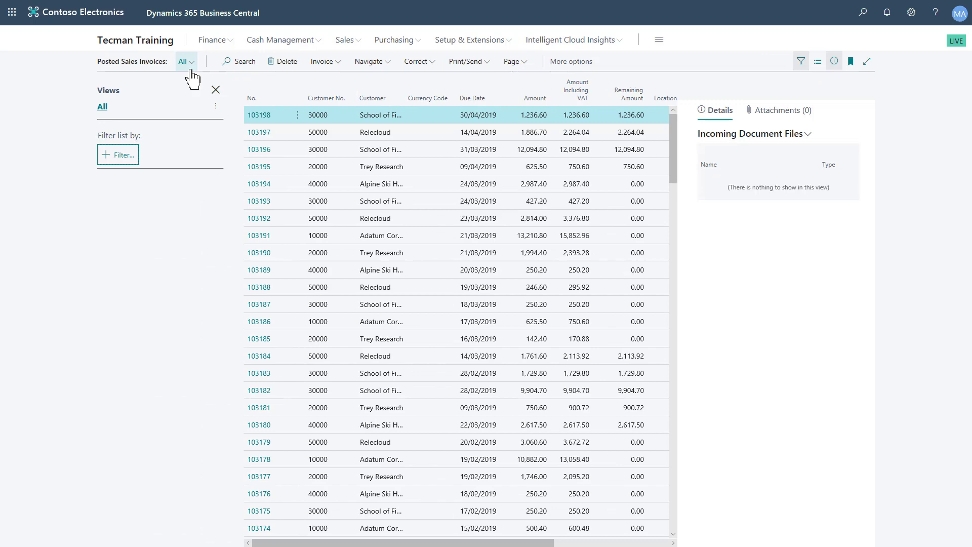